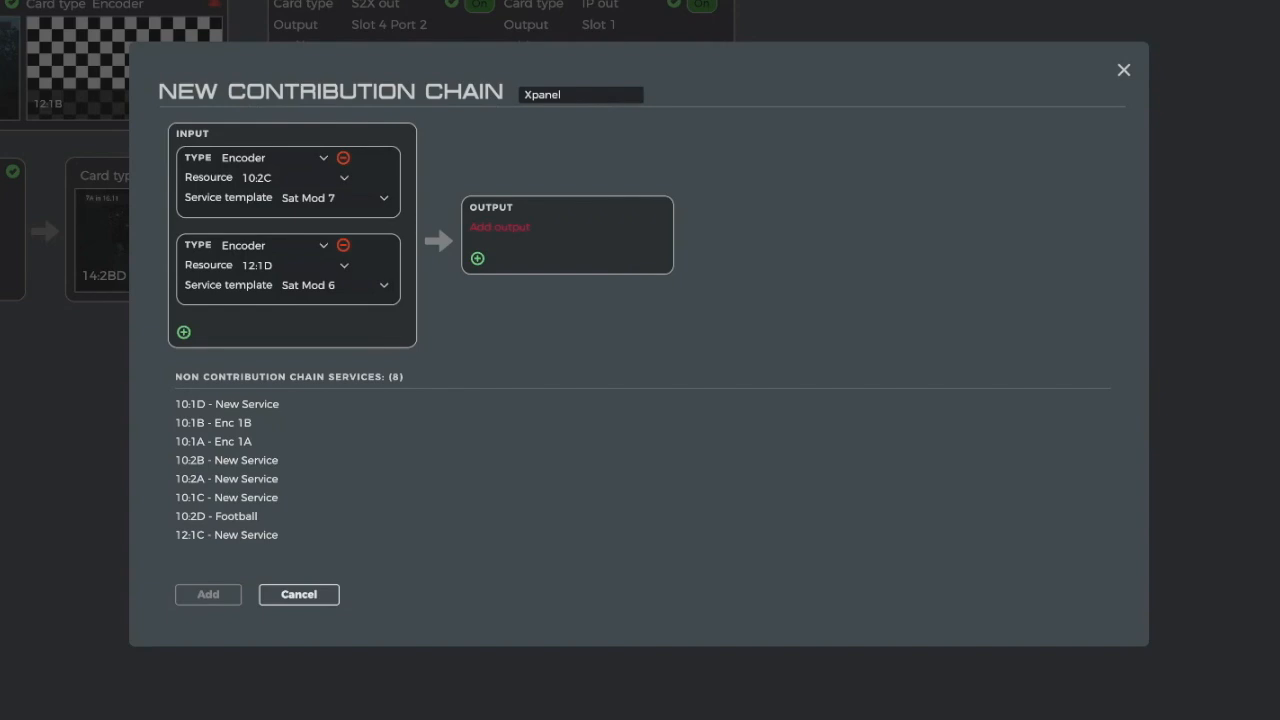
Add two IP outputs to the new Xpanel contribution chain
left_click(342, 200)
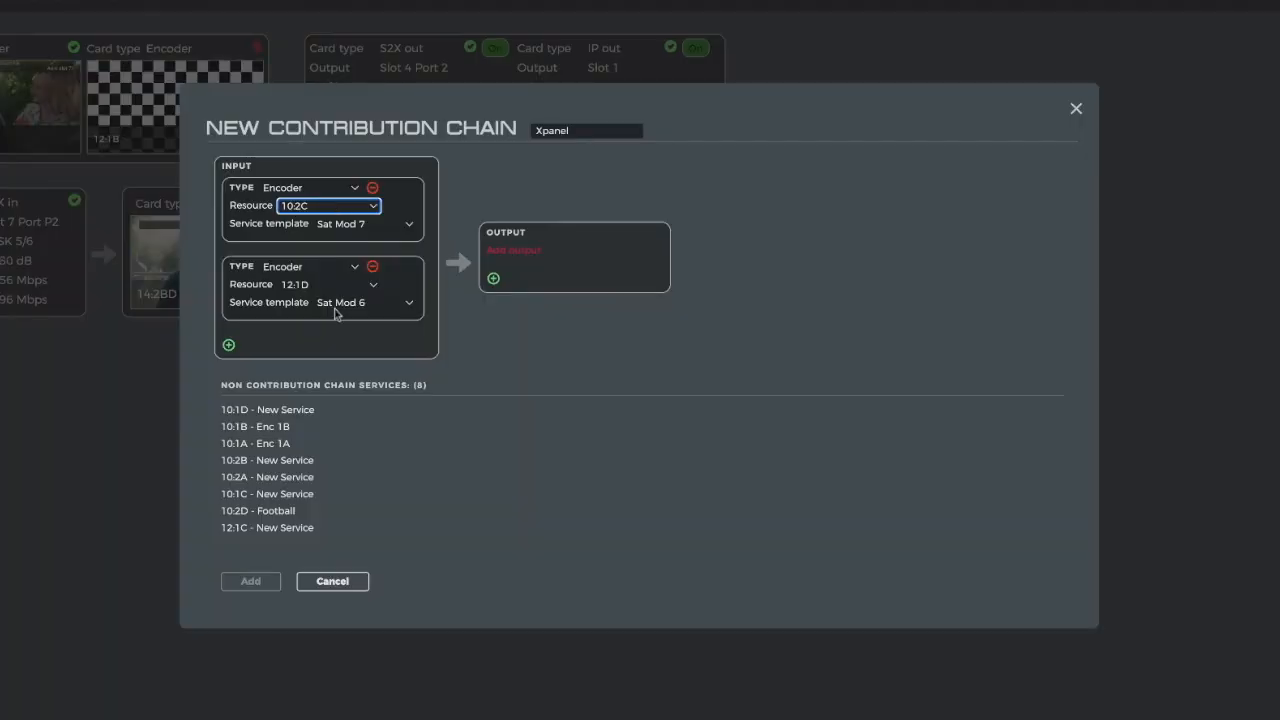
left_click(493, 279)
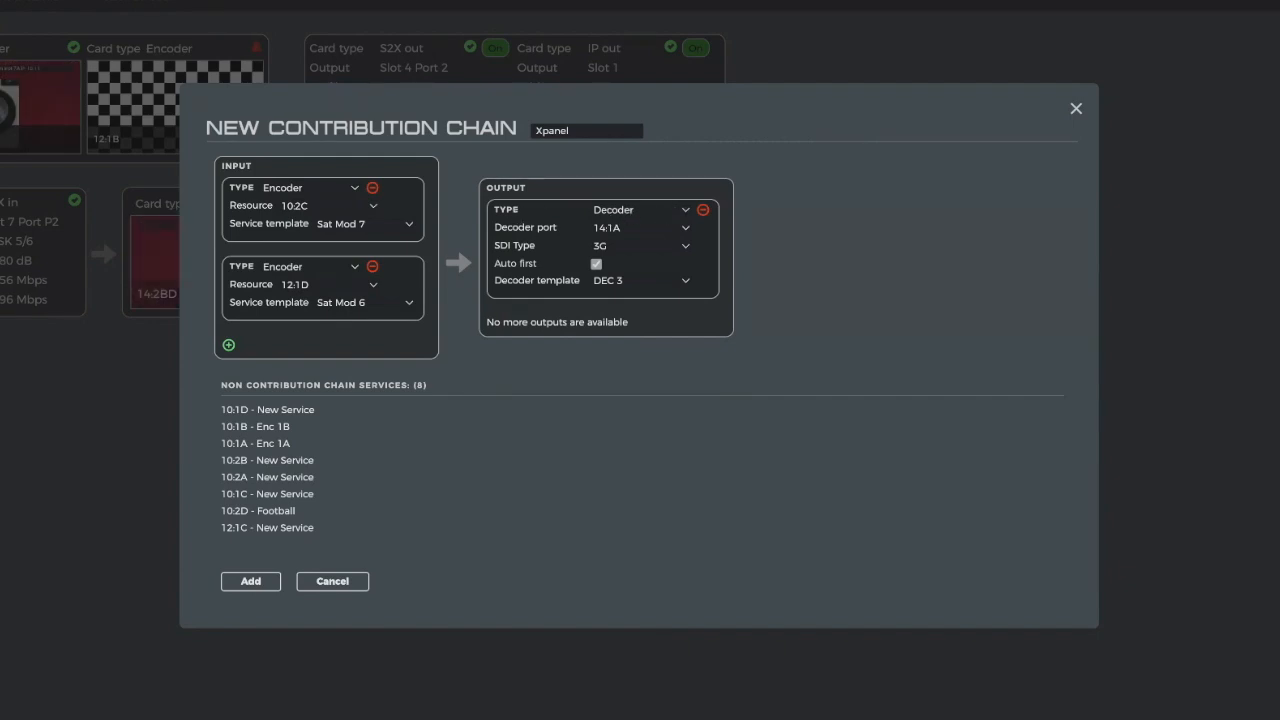
left_click(629, 187)
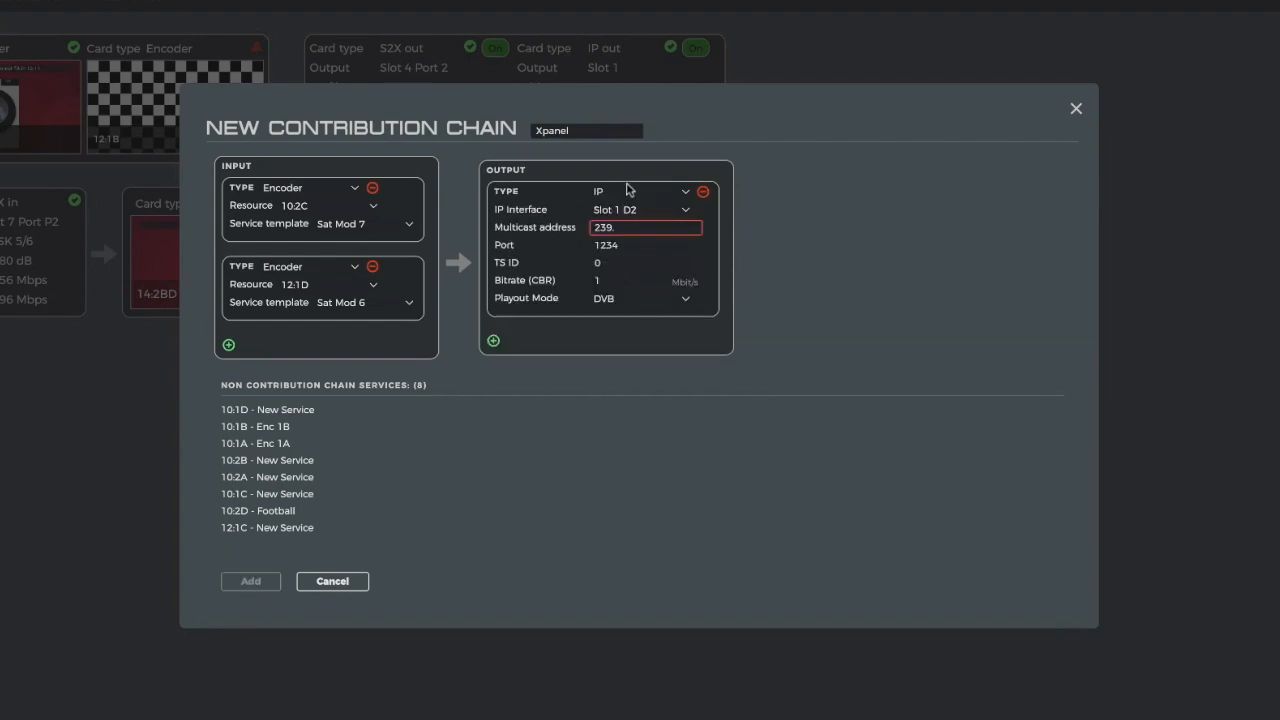
left_click(493, 342)
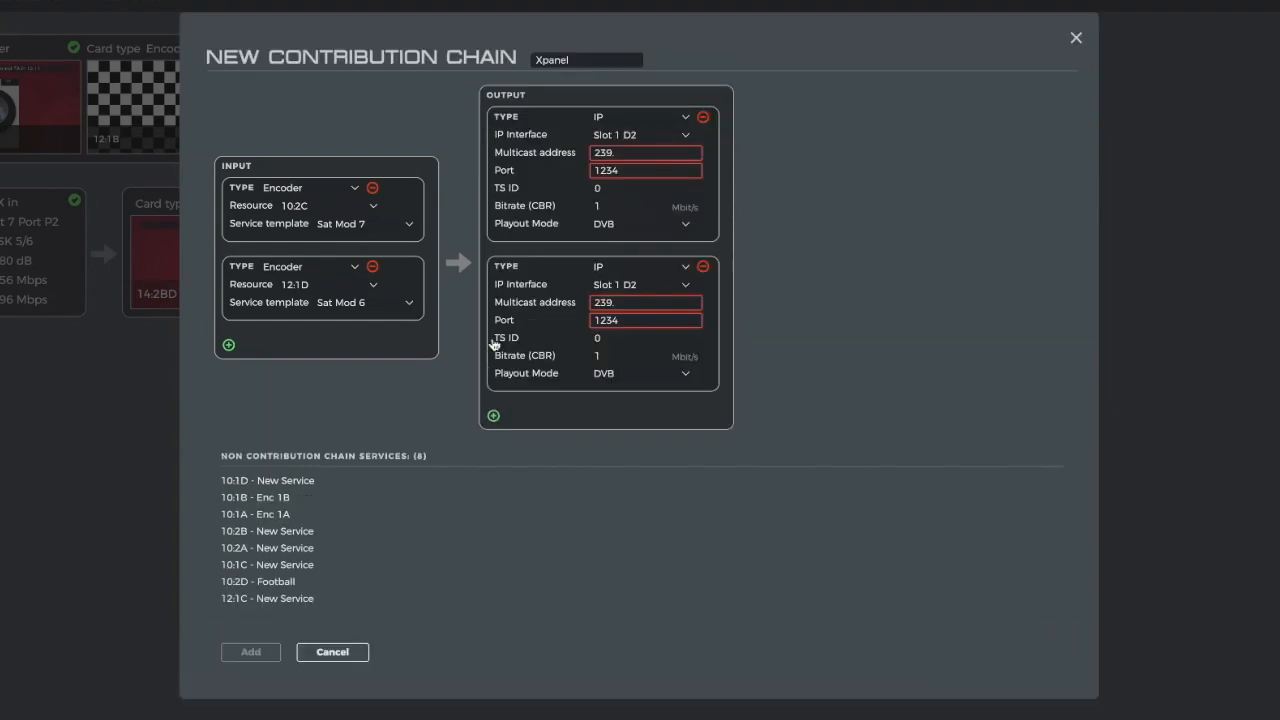
Set the first IP output's multicast address to 239.2.2.2 and its TS ID to 1
left_click(670, 153)
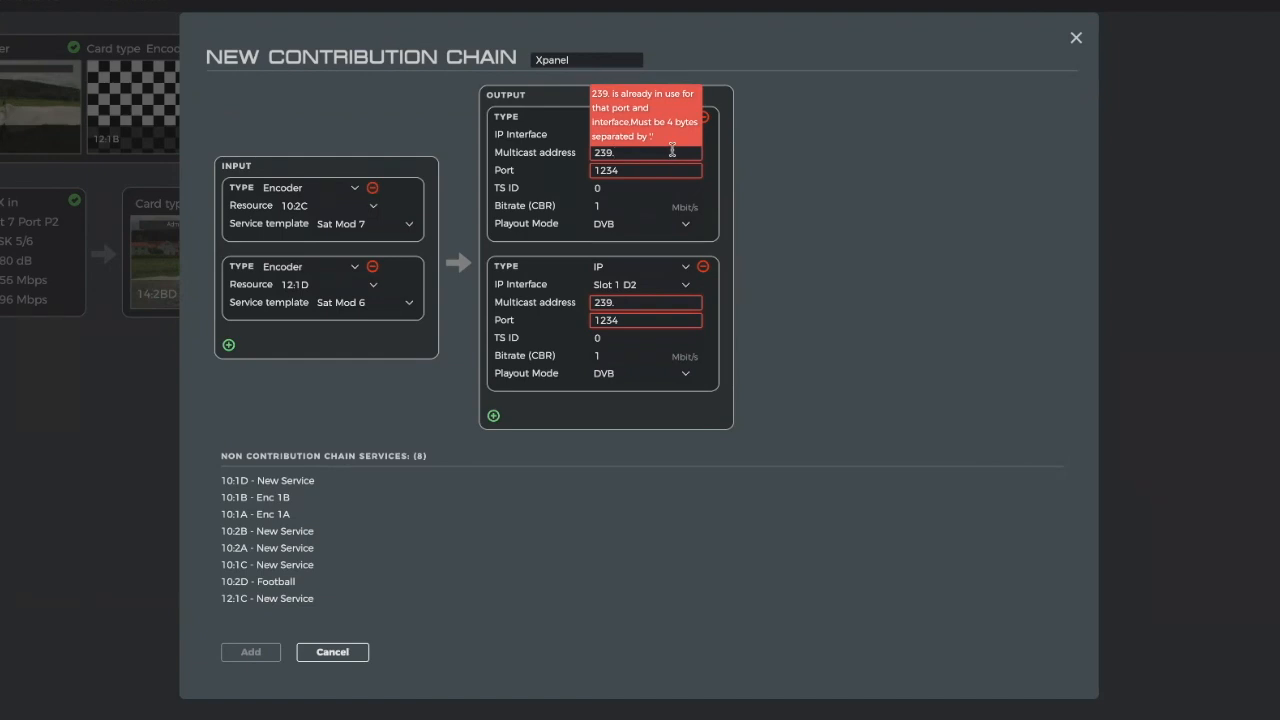
type("2.2.2")
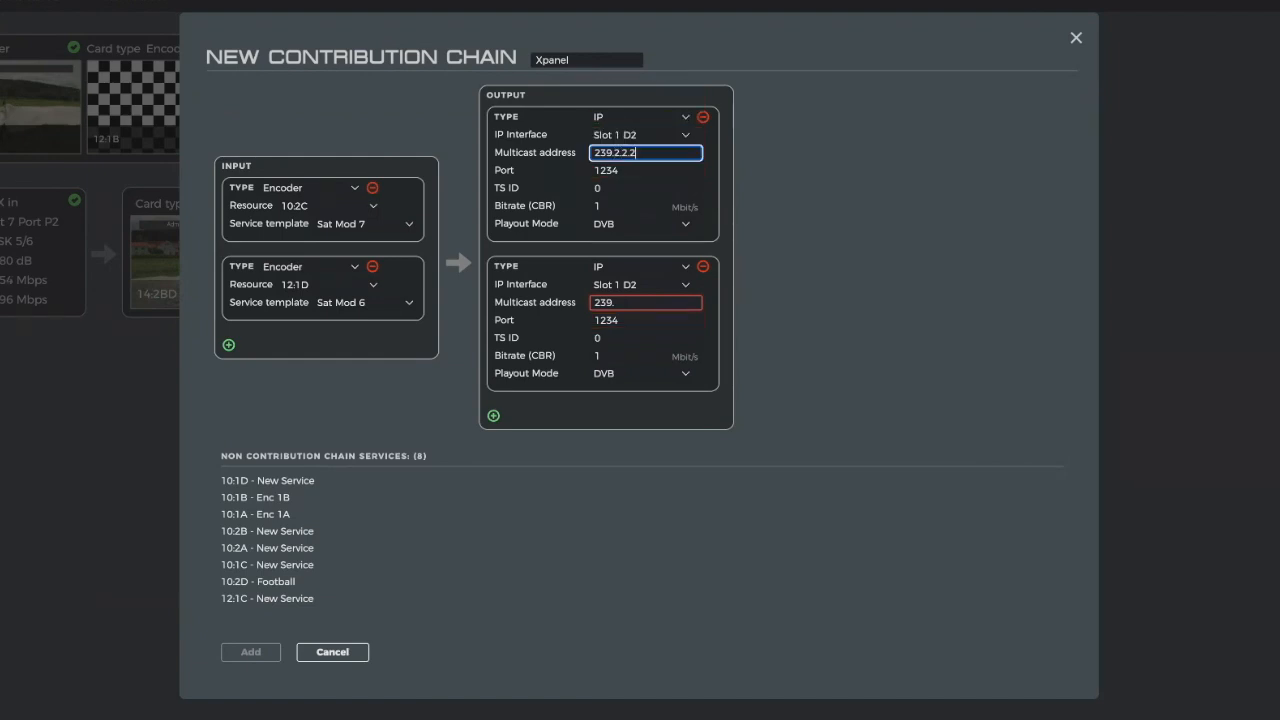
left_click(635, 188)
key("BackSpace")
type("1")
Set the second IP output's multicast address to 239.3.3.3 and its TS ID to 2
left_click(628, 302)
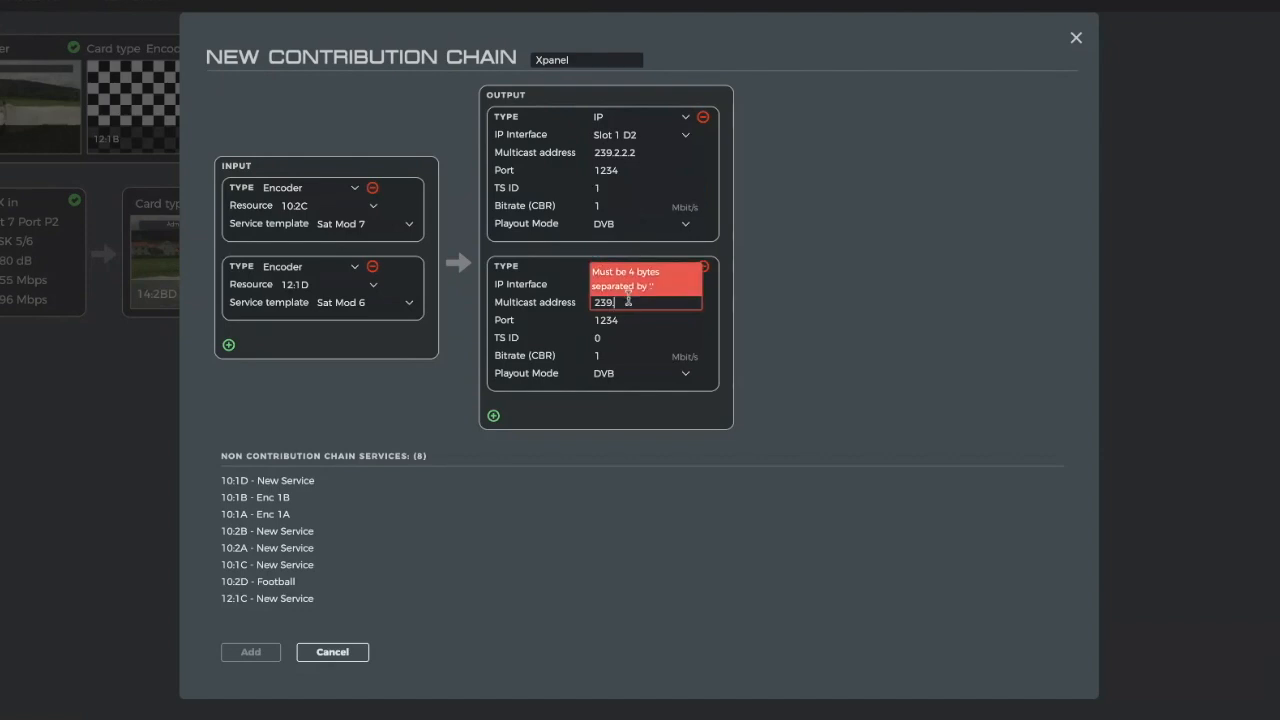
type(".3.3")
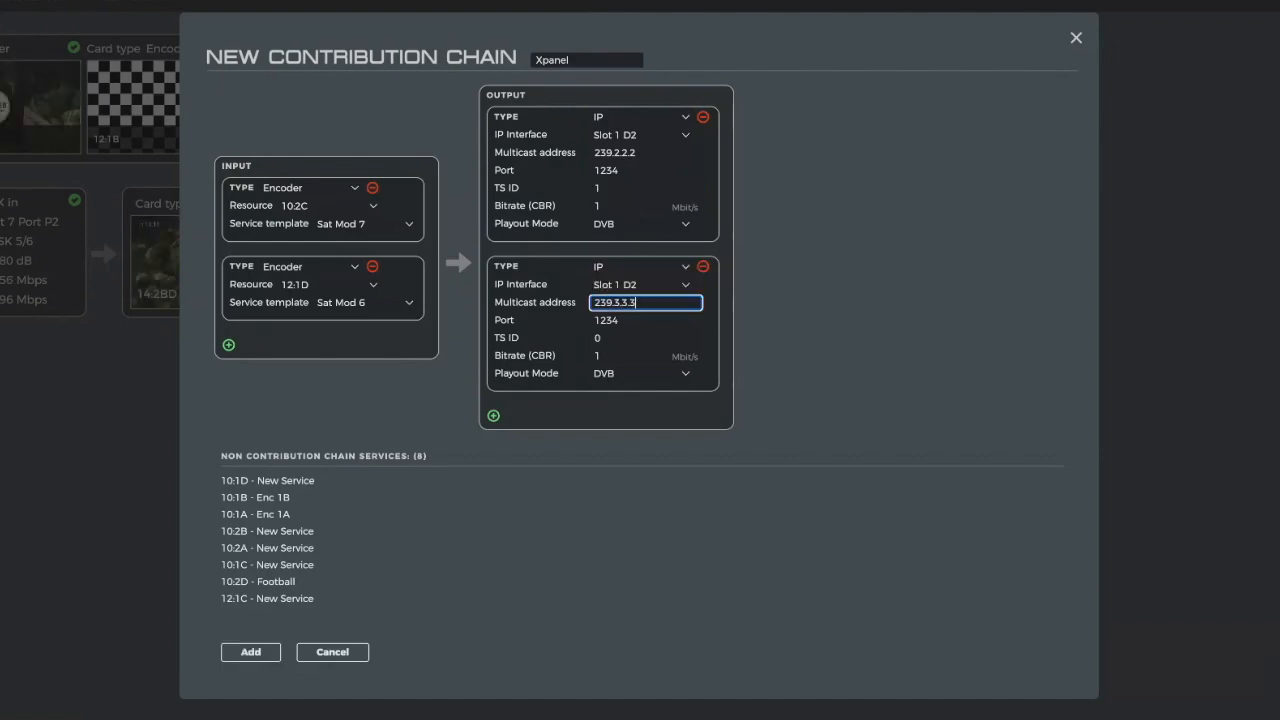
left_click(620, 338)
key("BackSpace")
type("2")
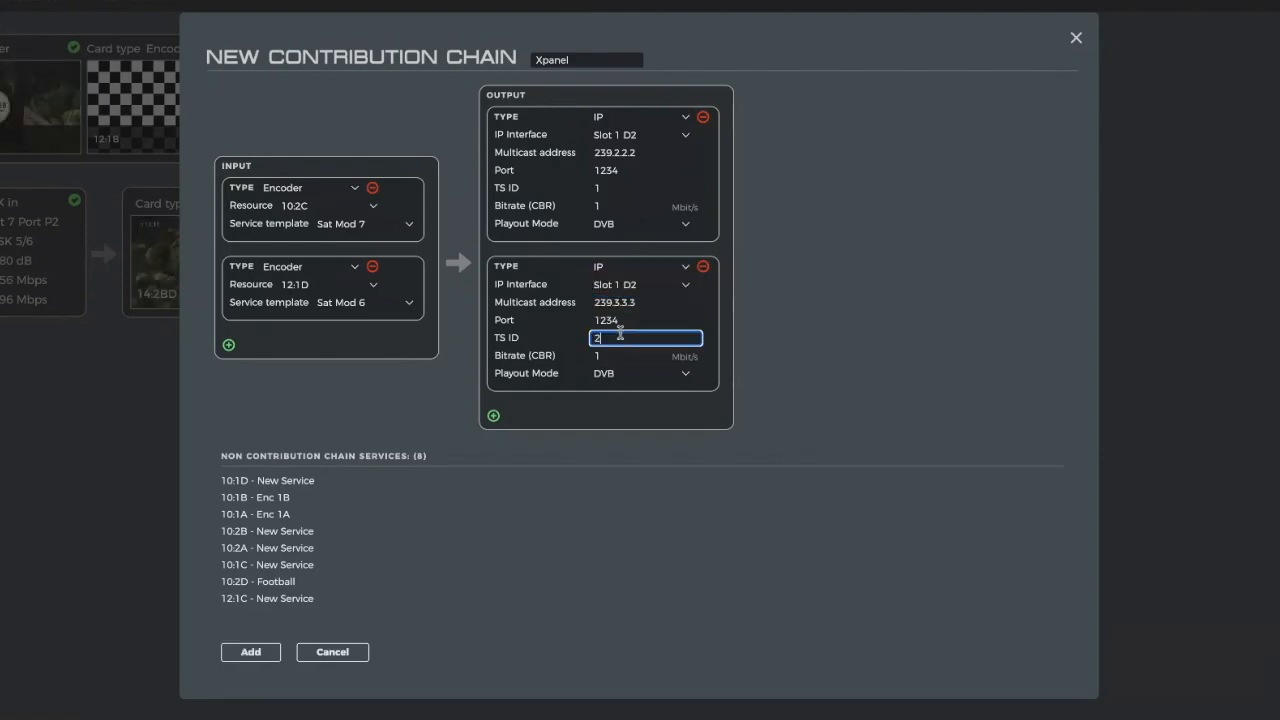
Set the CBR bitrate of both IP outputs to 10 Mbit/s and add the contribution chain
left_click(622, 190)
left_click(616, 205)
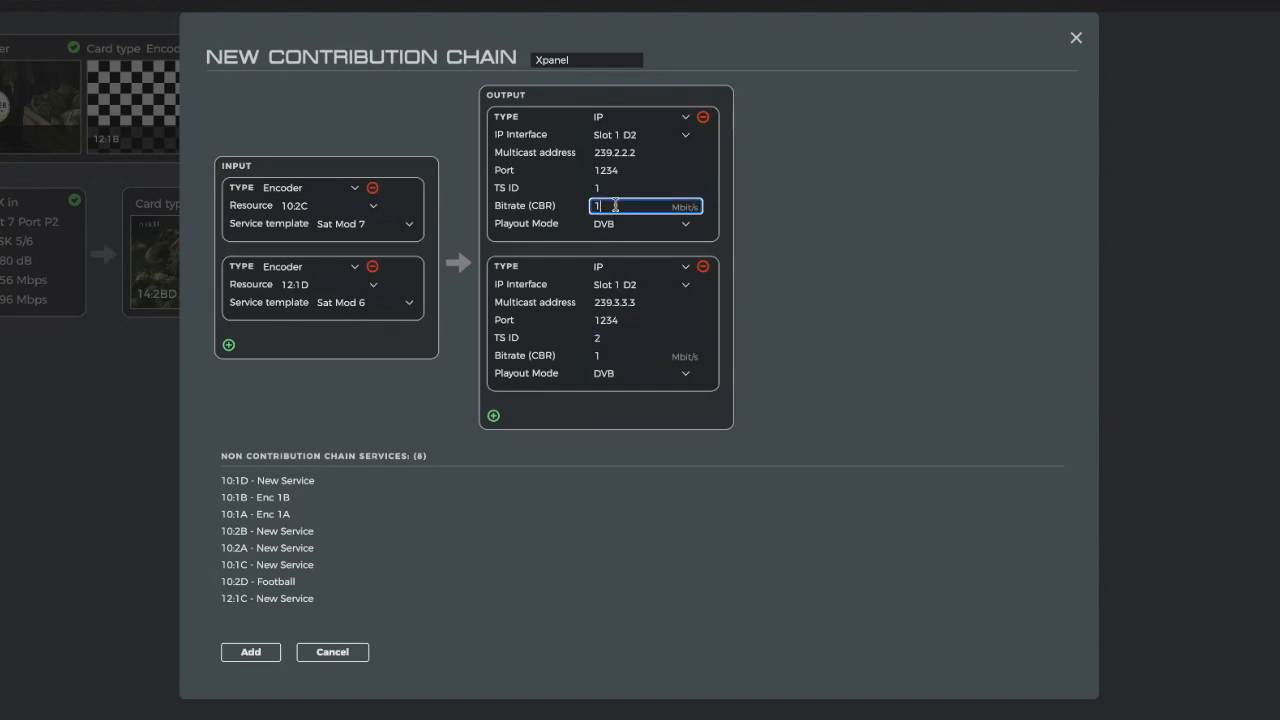
key("BackSpace")
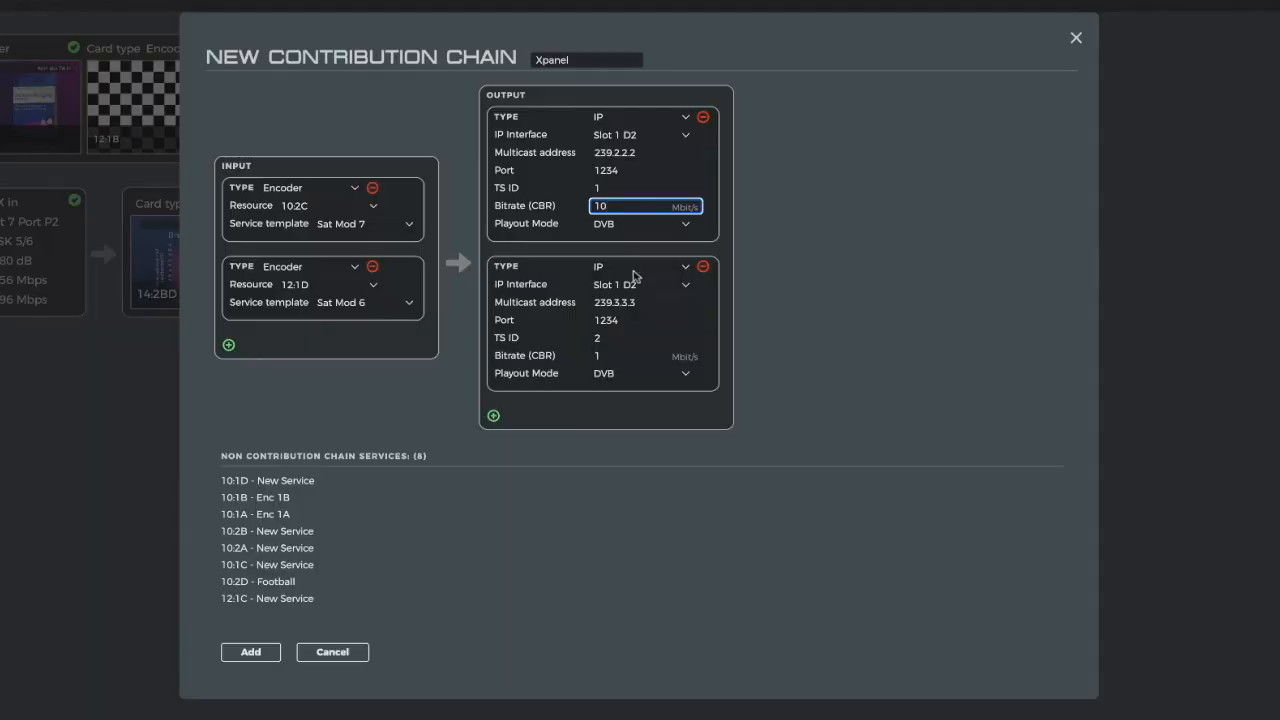
left_click(634, 356)
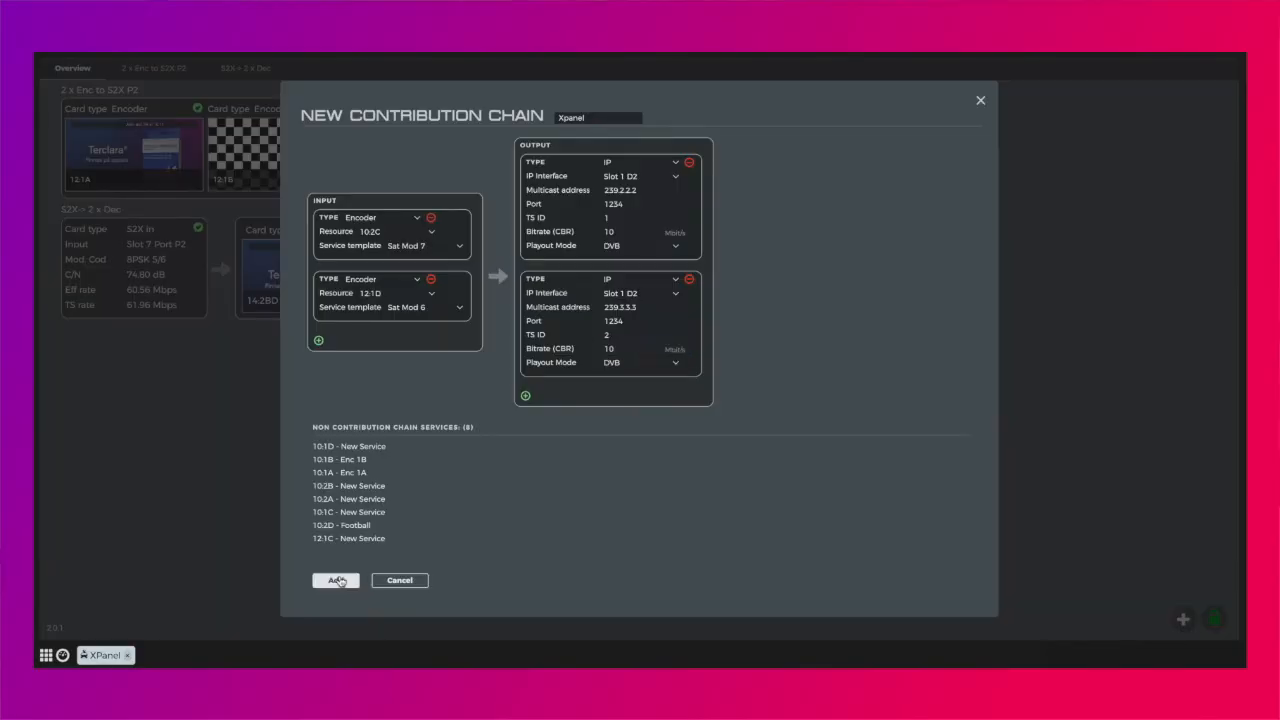
left_click(337, 581)
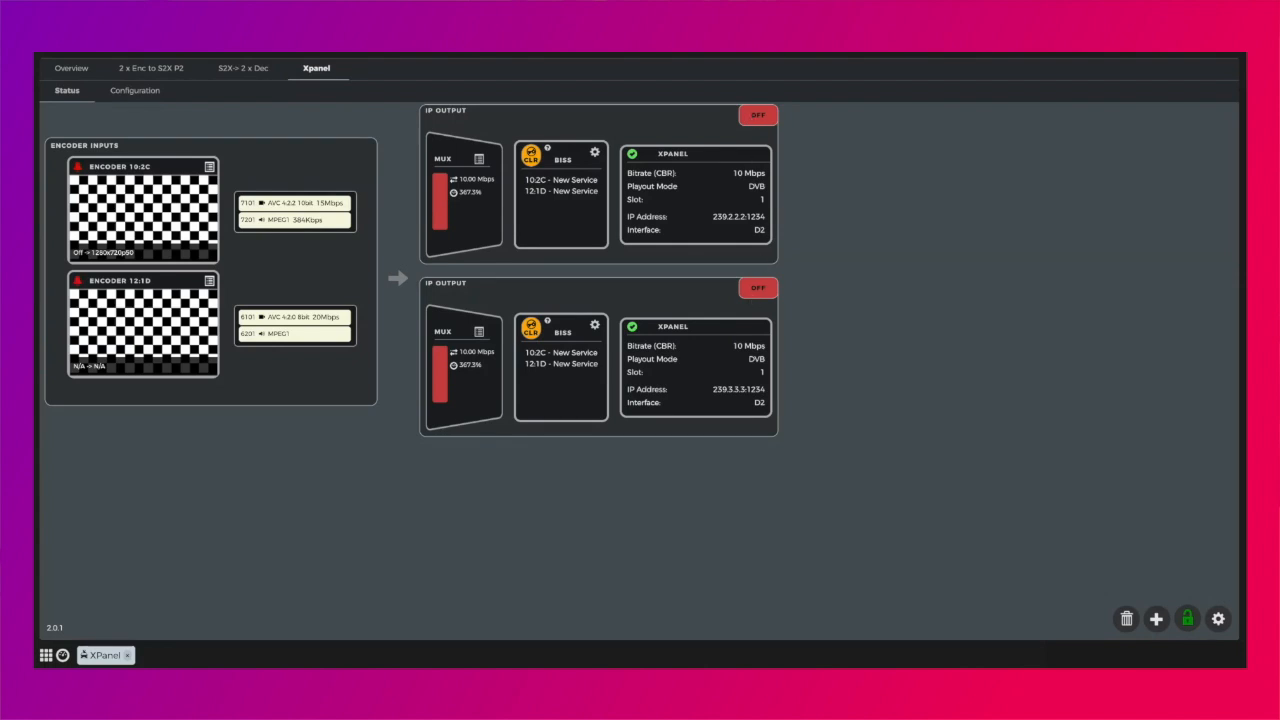
Auto-adjust the chain's encoder bitrates with a reserved bandwidth of 1500 Kbps and save the configuration
left_click(141, 92)
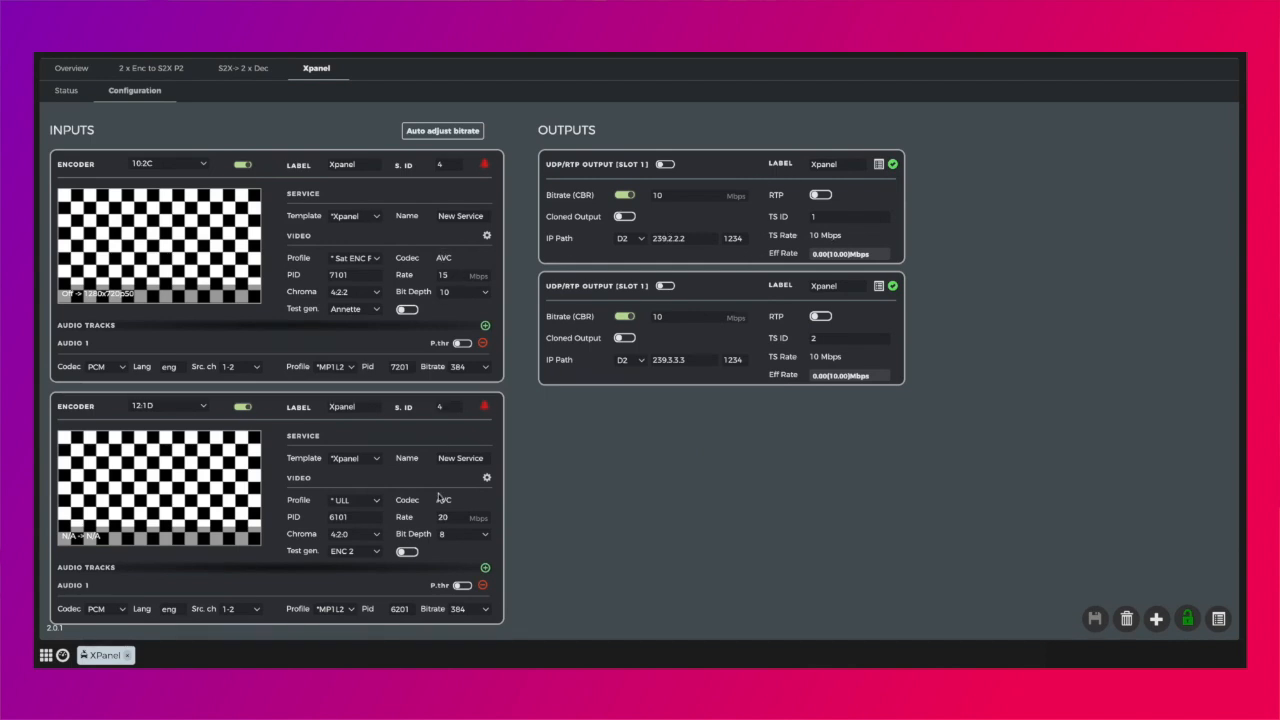
left_click(458, 133)
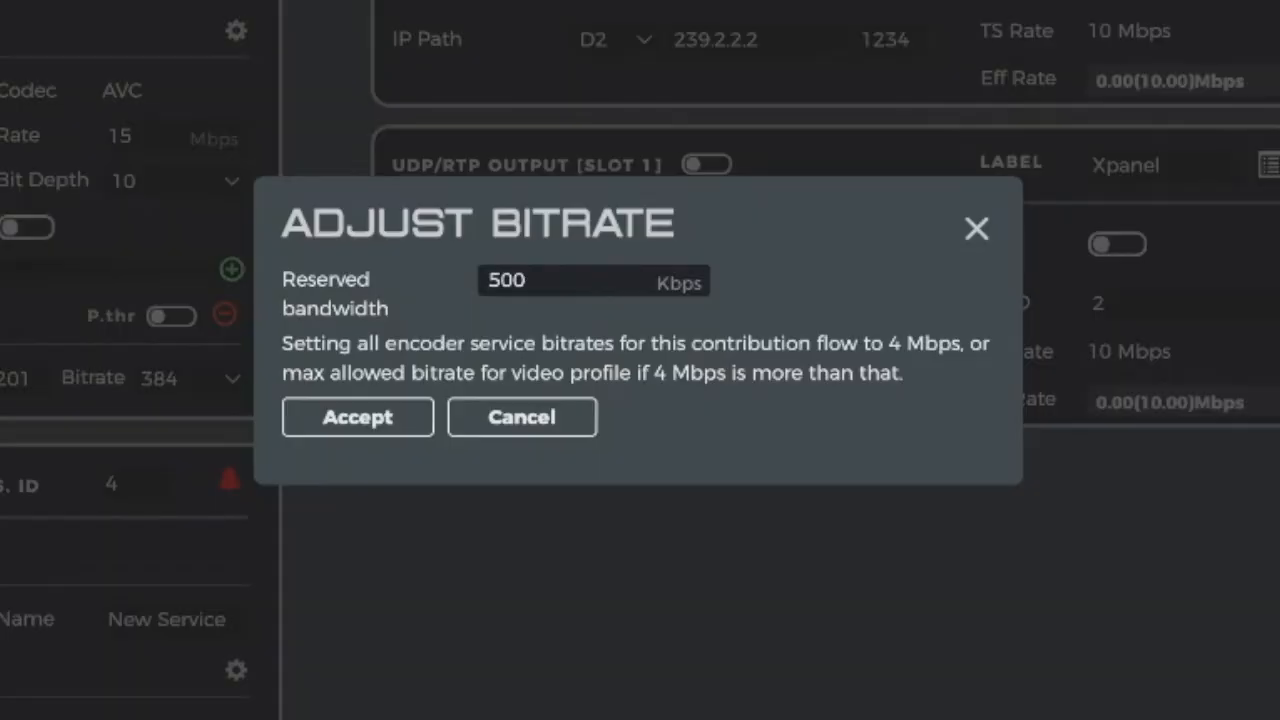
left_click_drag(593, 287, 448, 297)
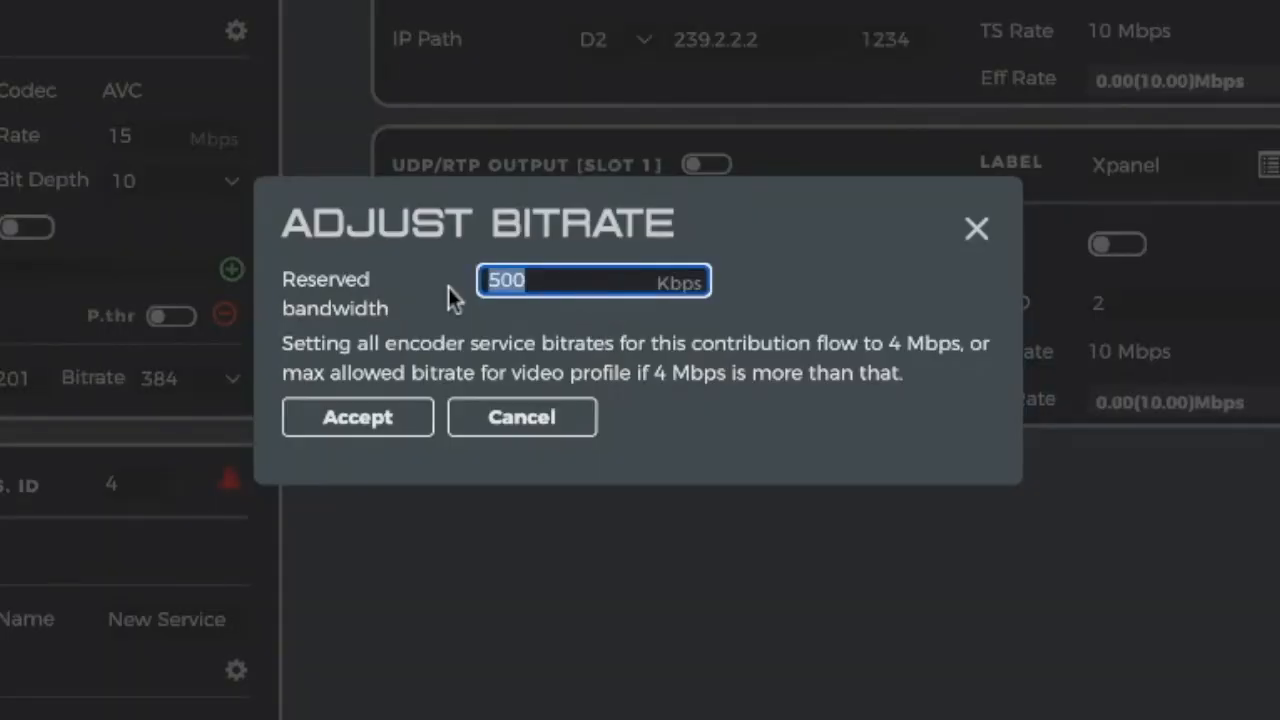
type("1500")
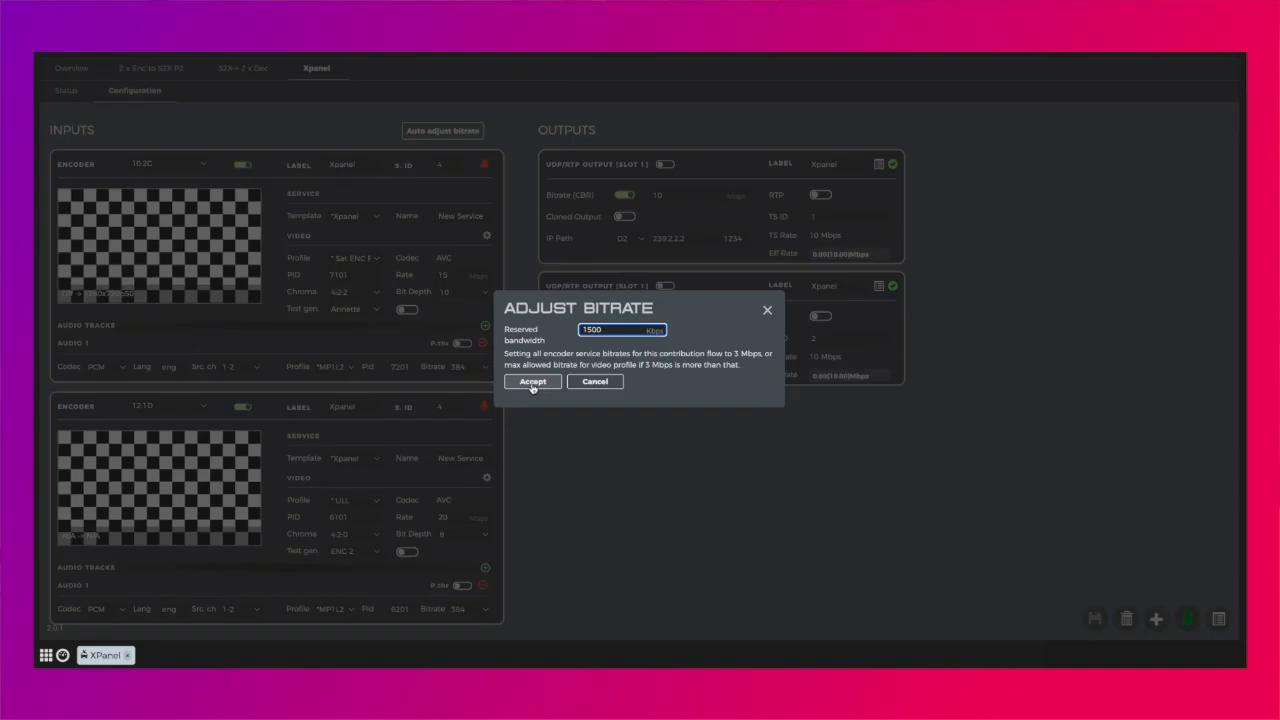
left_click(533, 381)
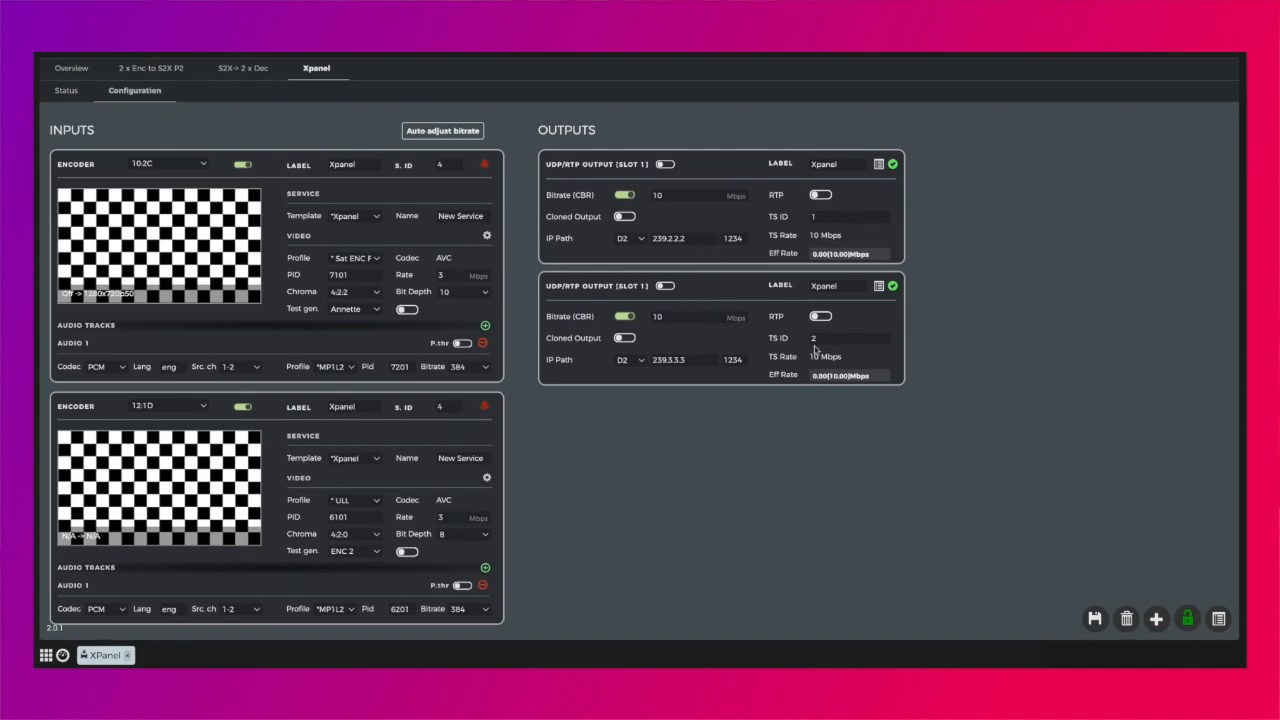
left_click(1094, 618)
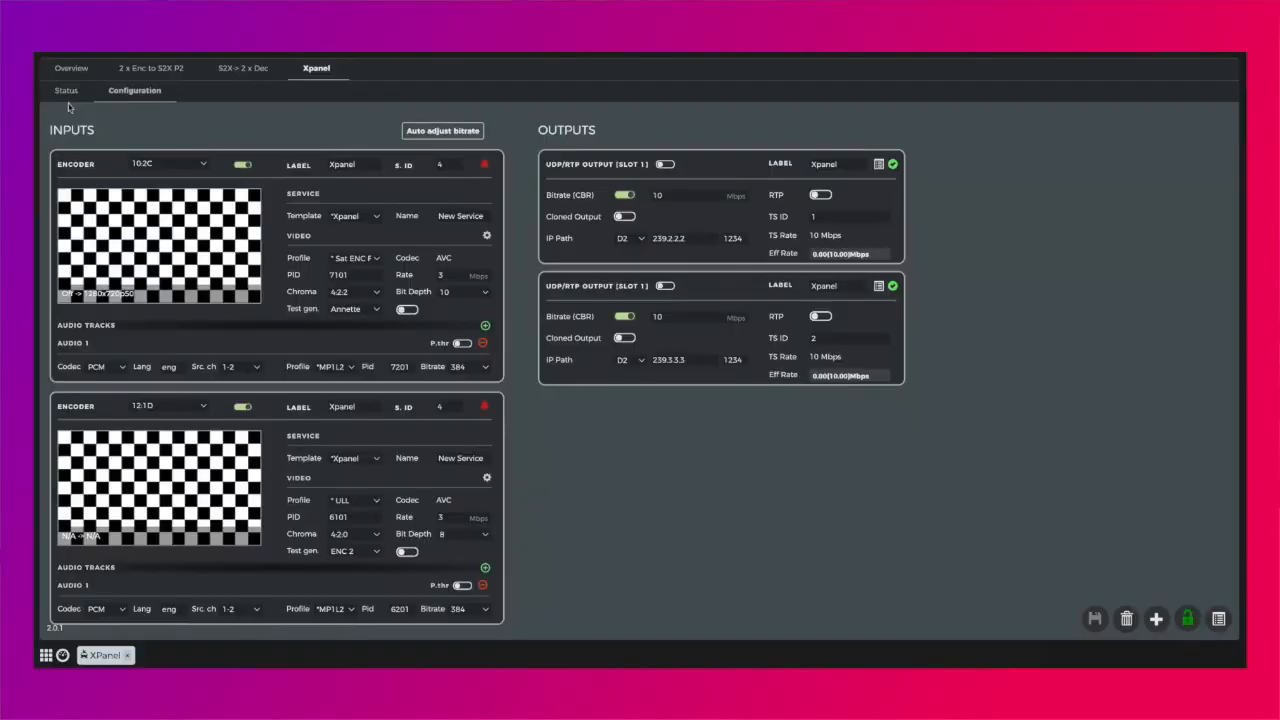
Enable both UDP/RTP outputs in the Xpanel chain's configuration and save
left_click(70, 92)
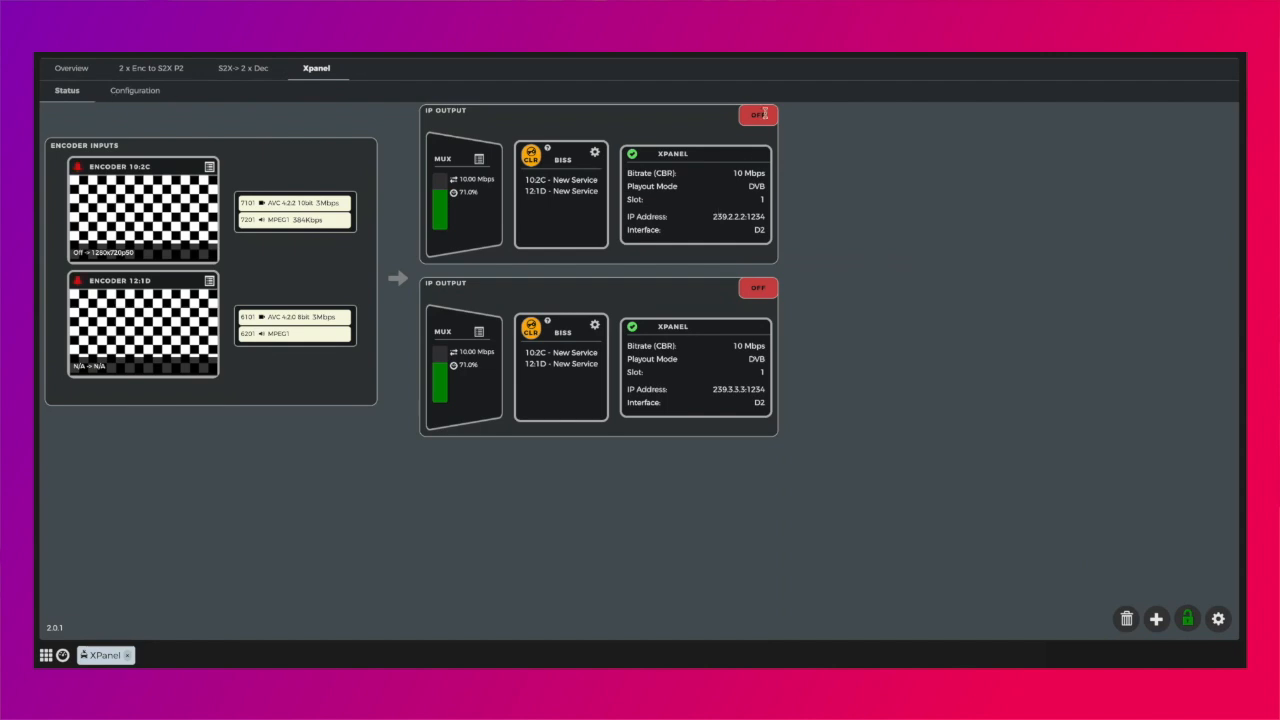
left_click(130, 93)
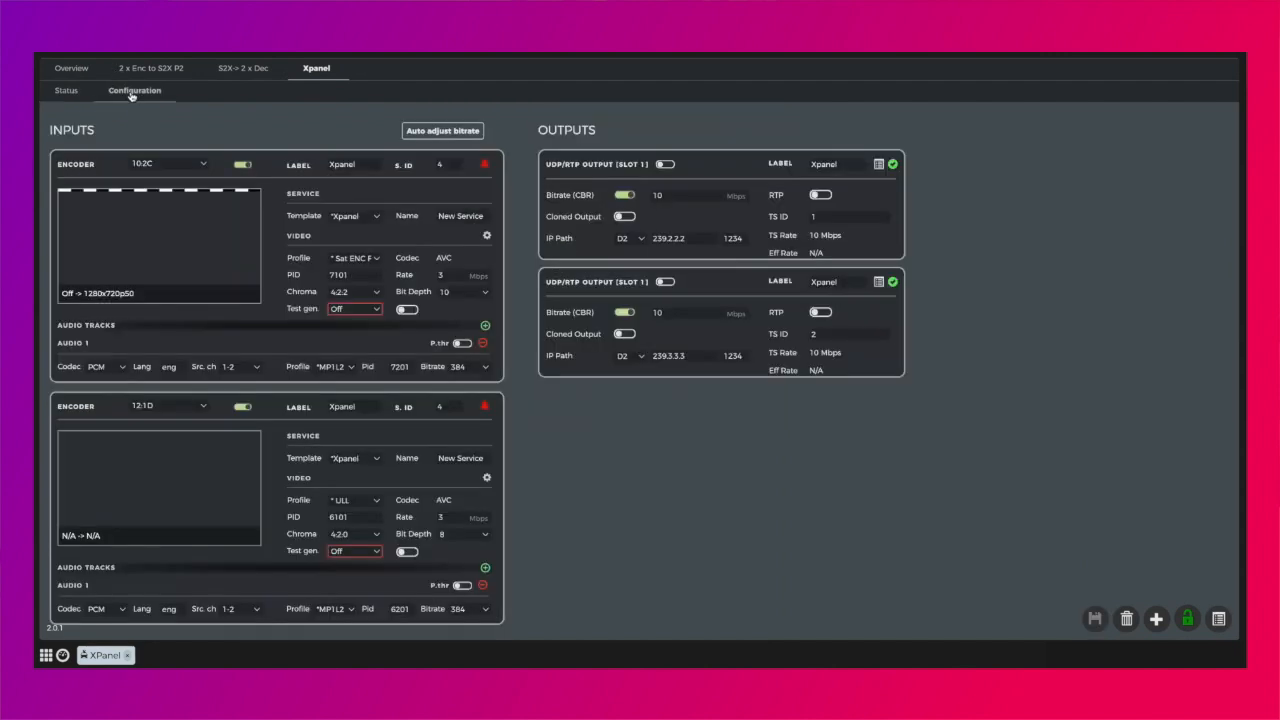
left_click(664, 165)
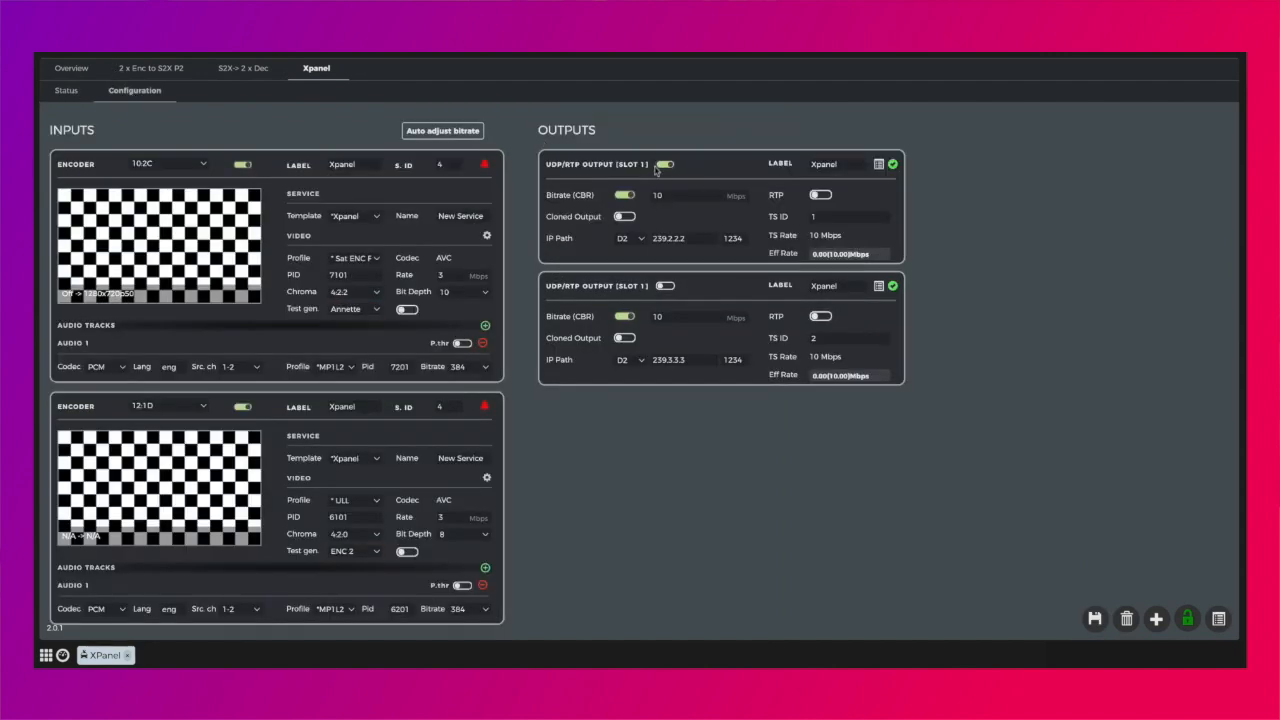
left_click(665, 287)
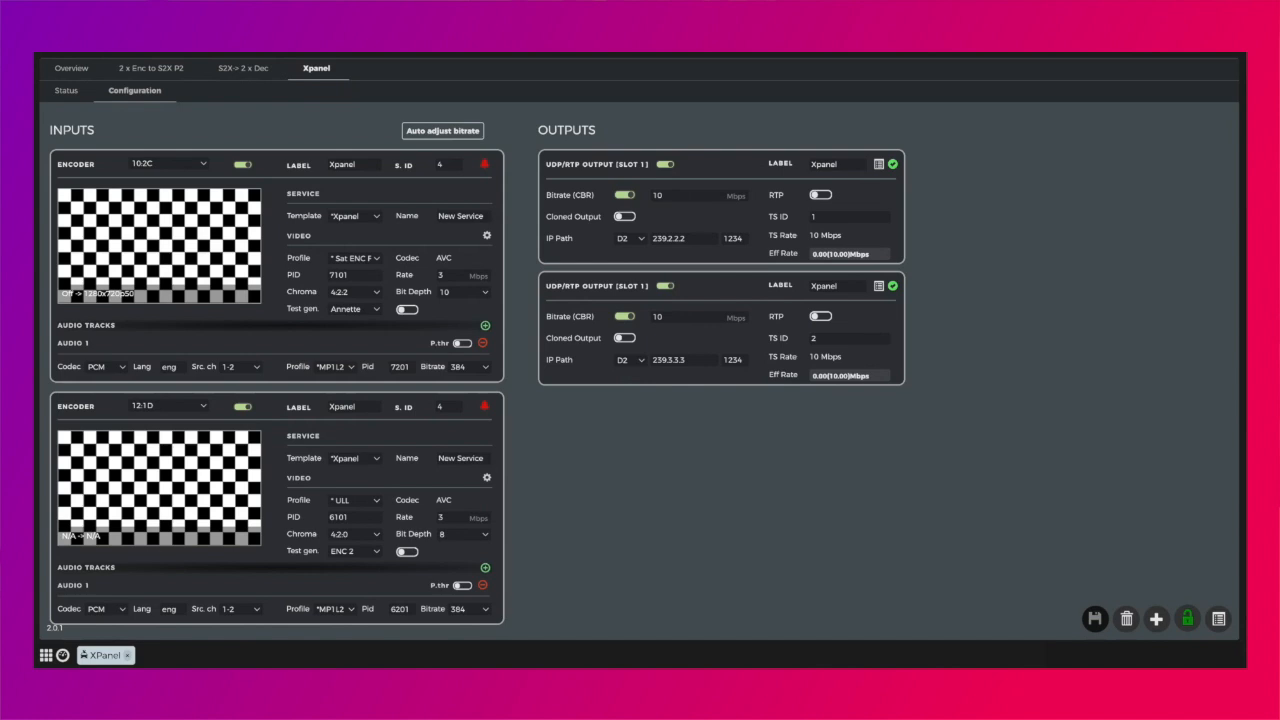
View the BISS settings of the first IP output from the chain's status view and close them unchanged
left_click(68, 91)
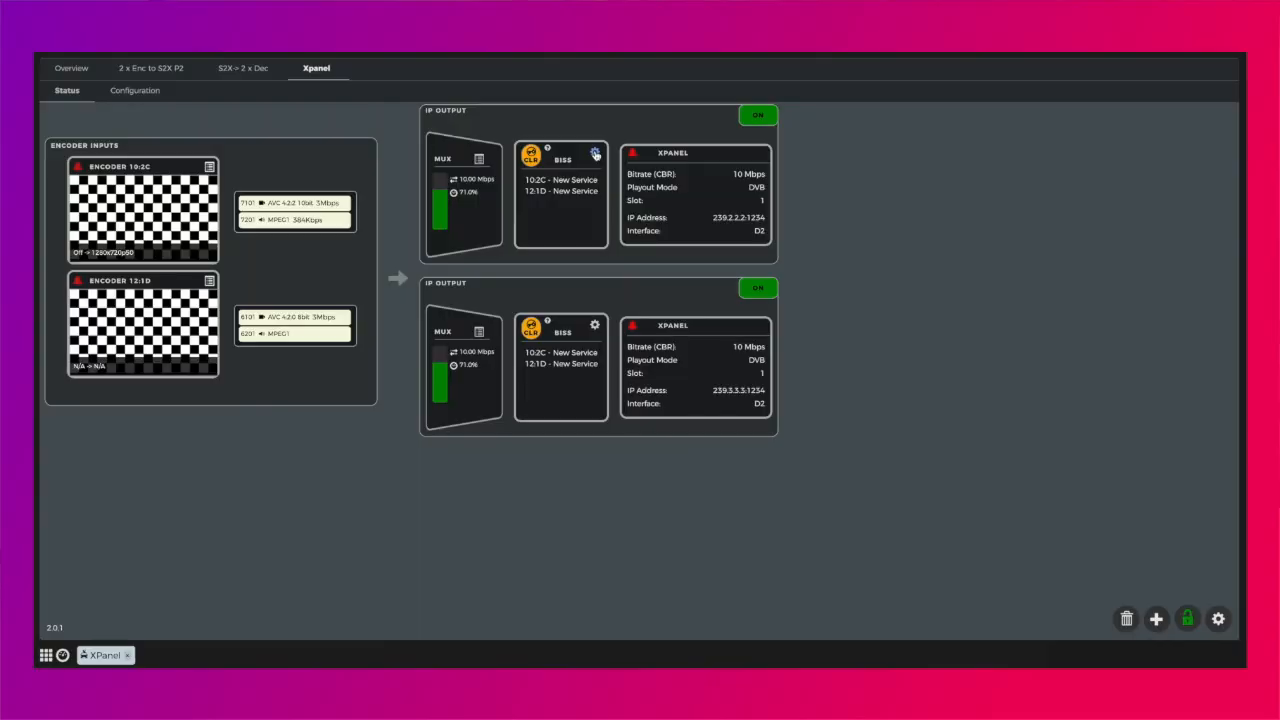
left_click(595, 154)
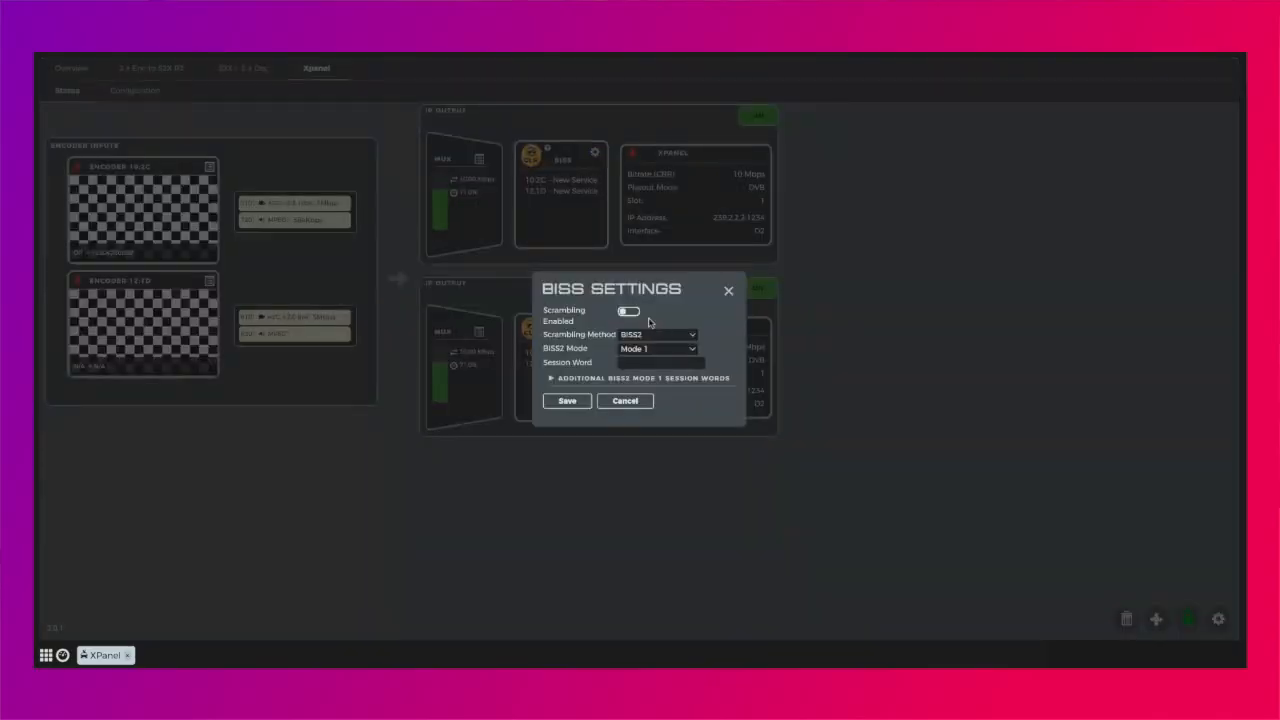
left_click(729, 290)
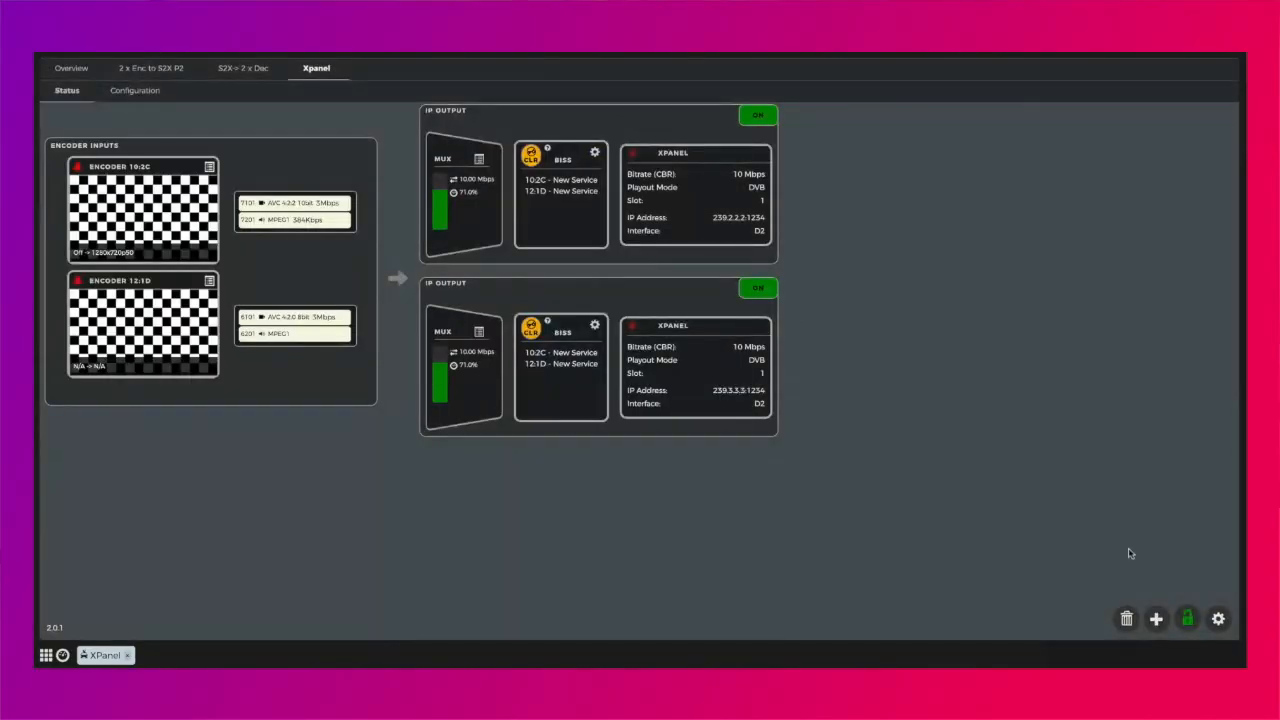
Lock the panel against editing and check the Xpanel chain's encoder and IP output alarms in the overview
left_click(1188, 621)
left_click(82, 70)
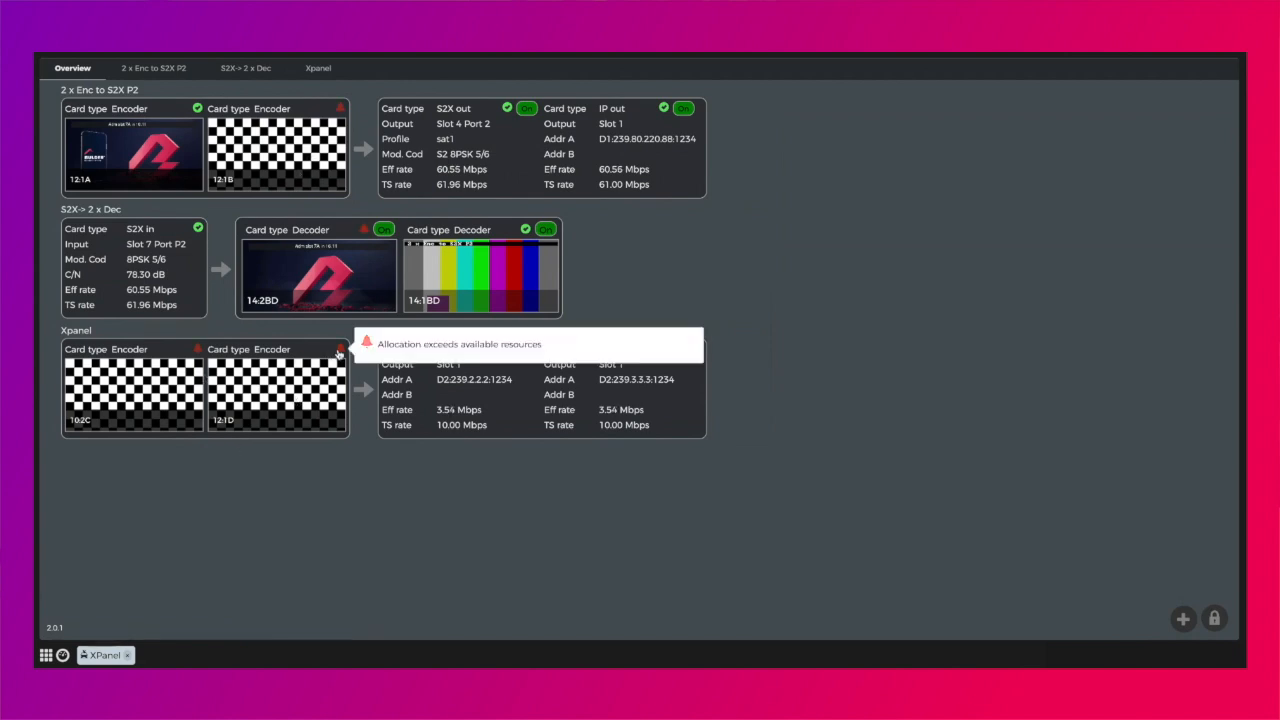
mouse_move(479, 350)
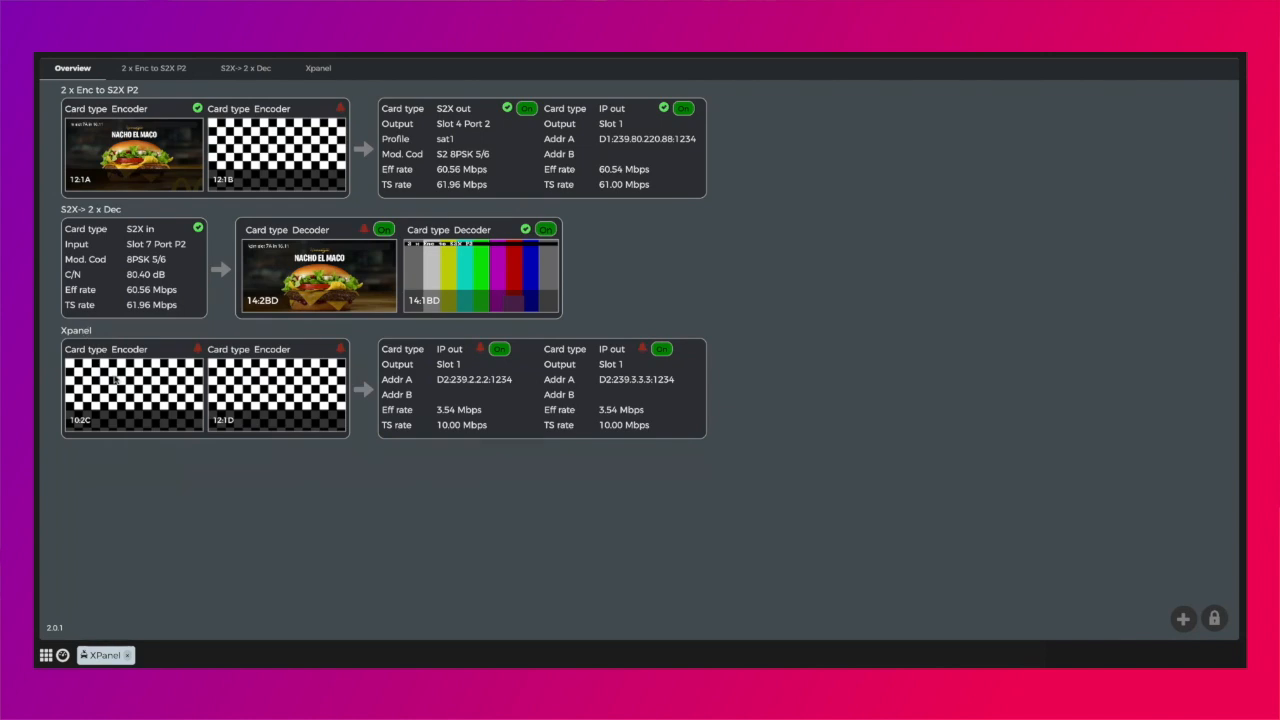
Review the locked Xpanel chain's configuration and return to its status view
left_click(320, 69)
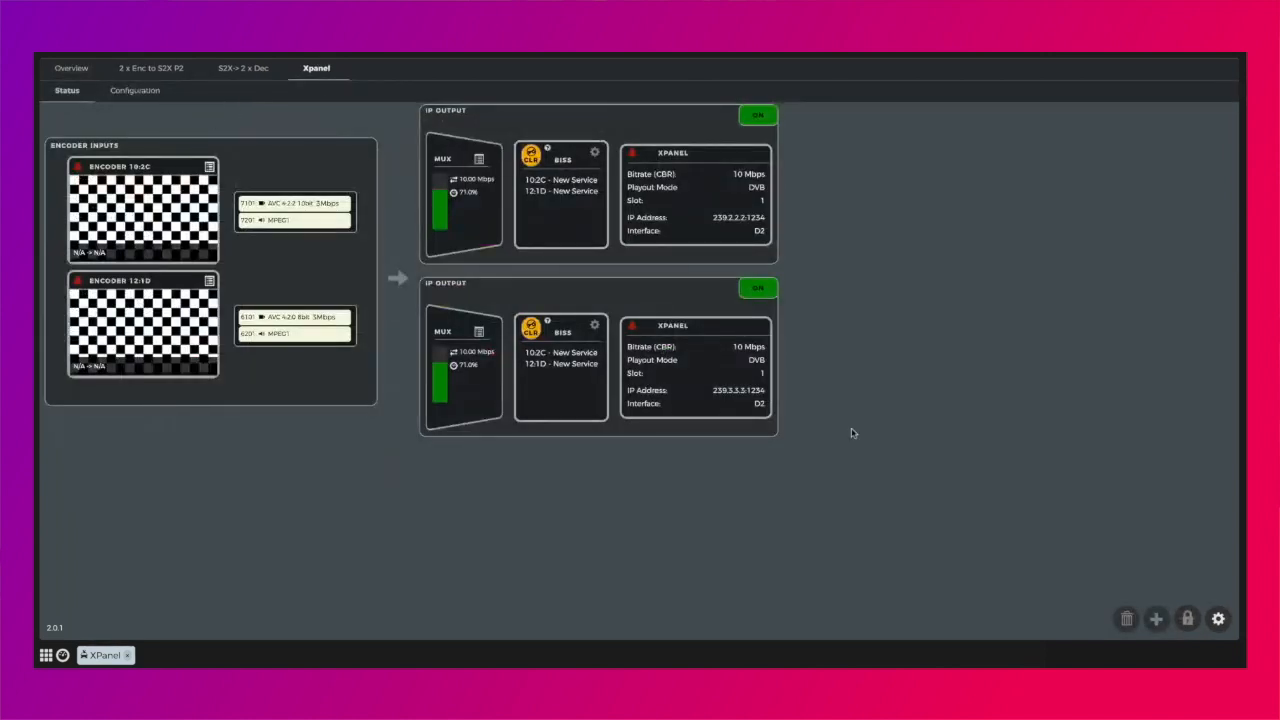
left_click(1218, 619)
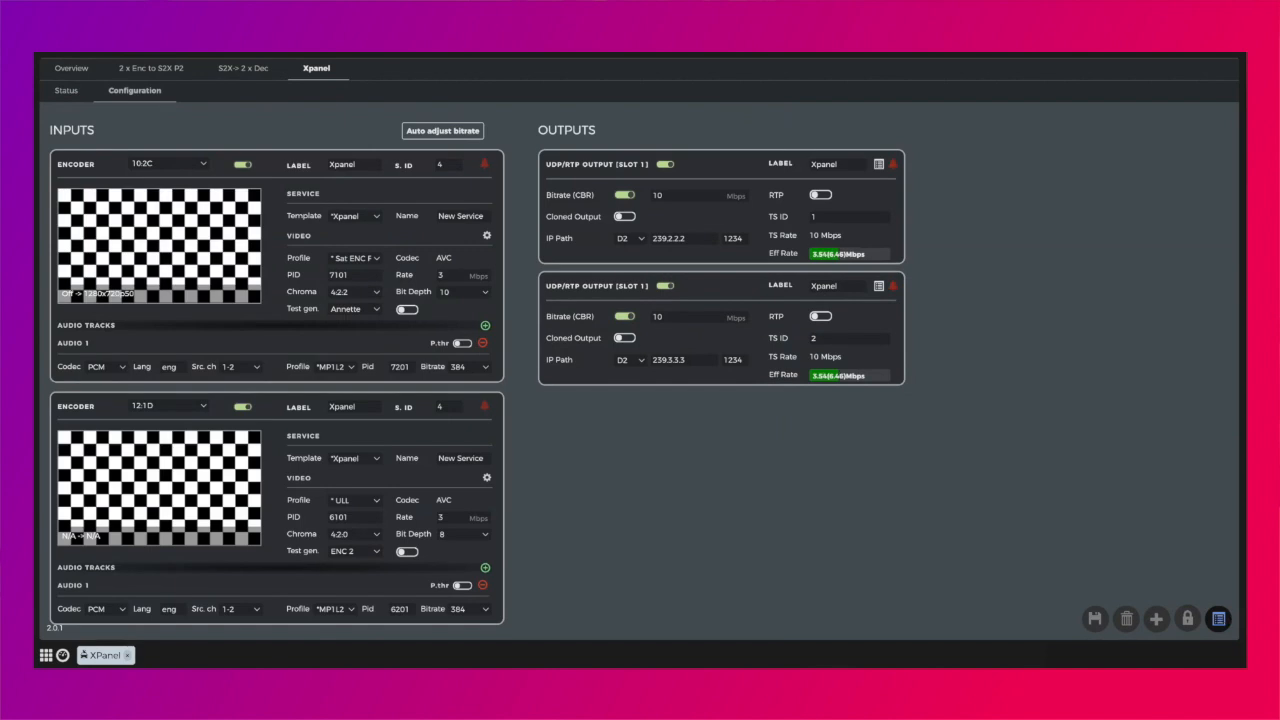
left_click(1218, 619)
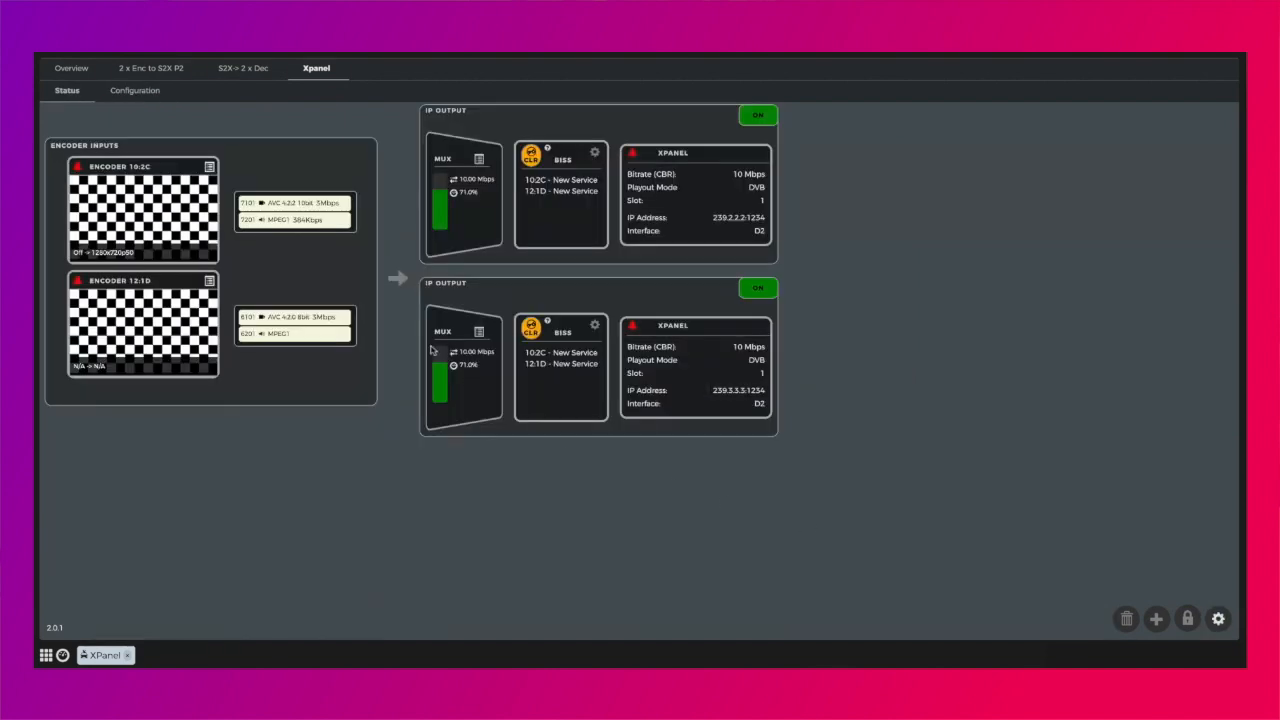
In the locked configuration, switch off the first UDP/RTP output, enable its RTP, and open its TS ID and bitrate for editing
left_click(146, 89)
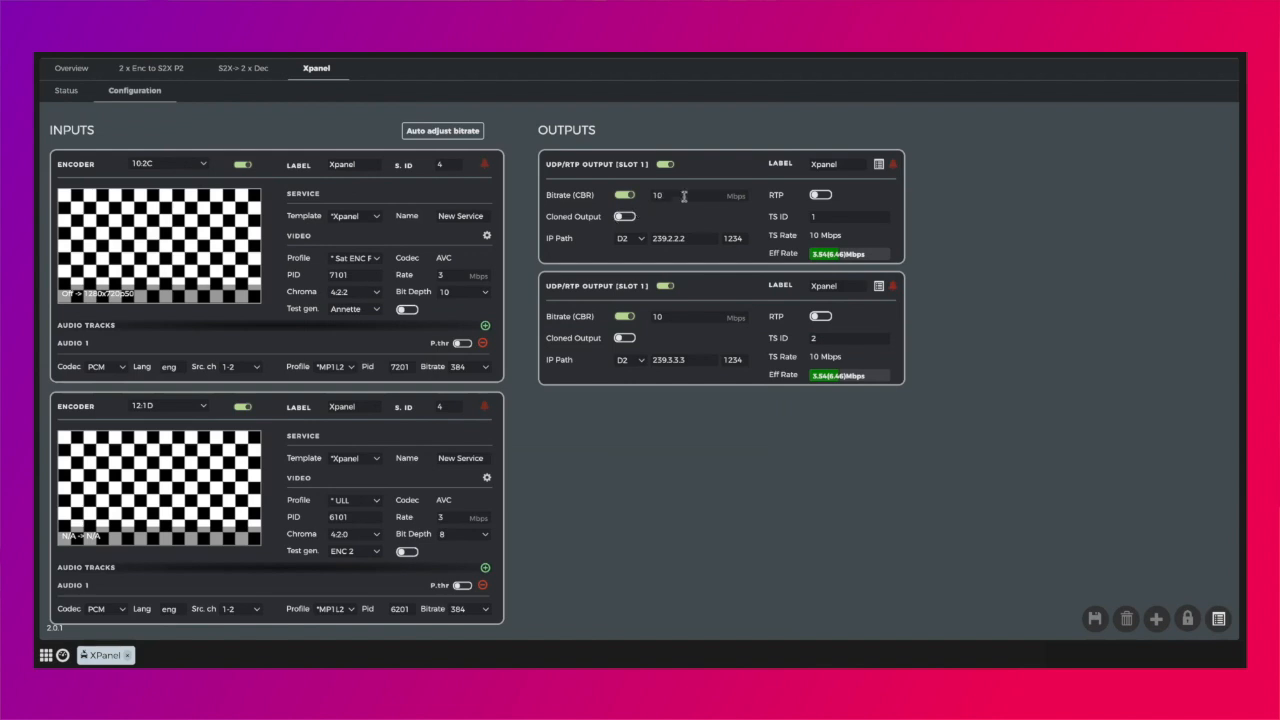
left_click(667, 164)
left_click(818, 195)
left_click(822, 218)
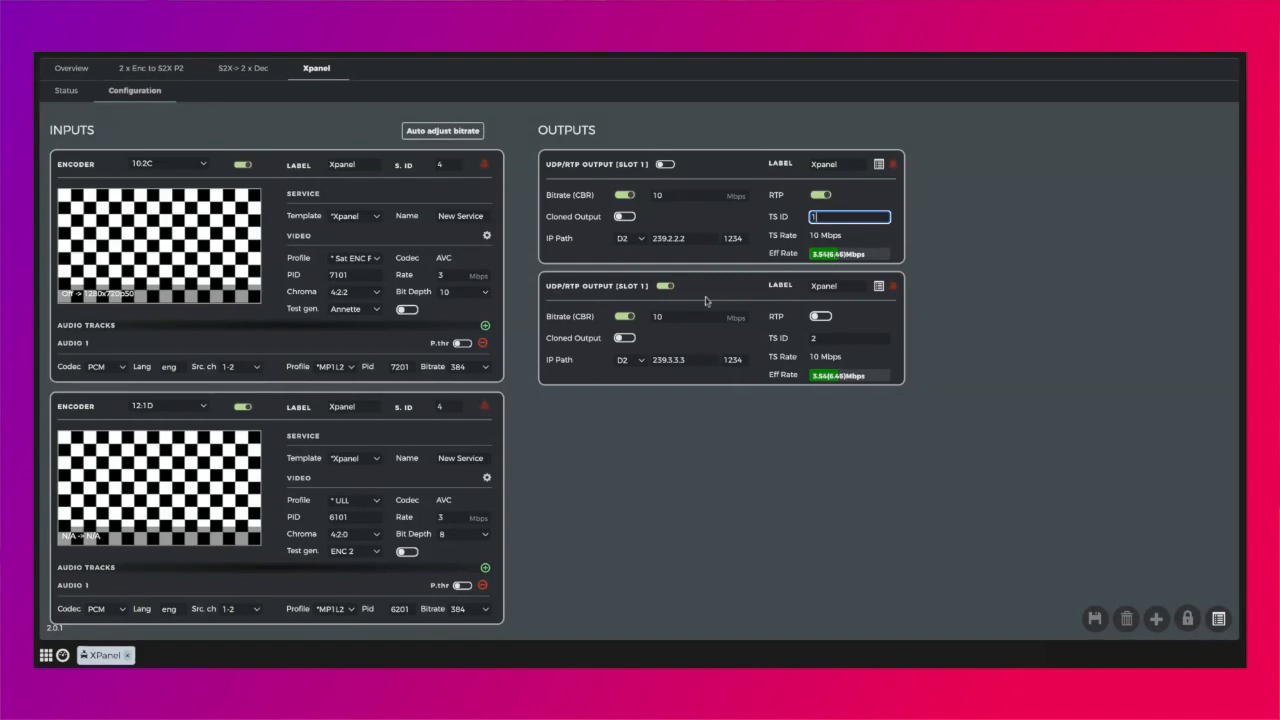
left_click(660, 195)
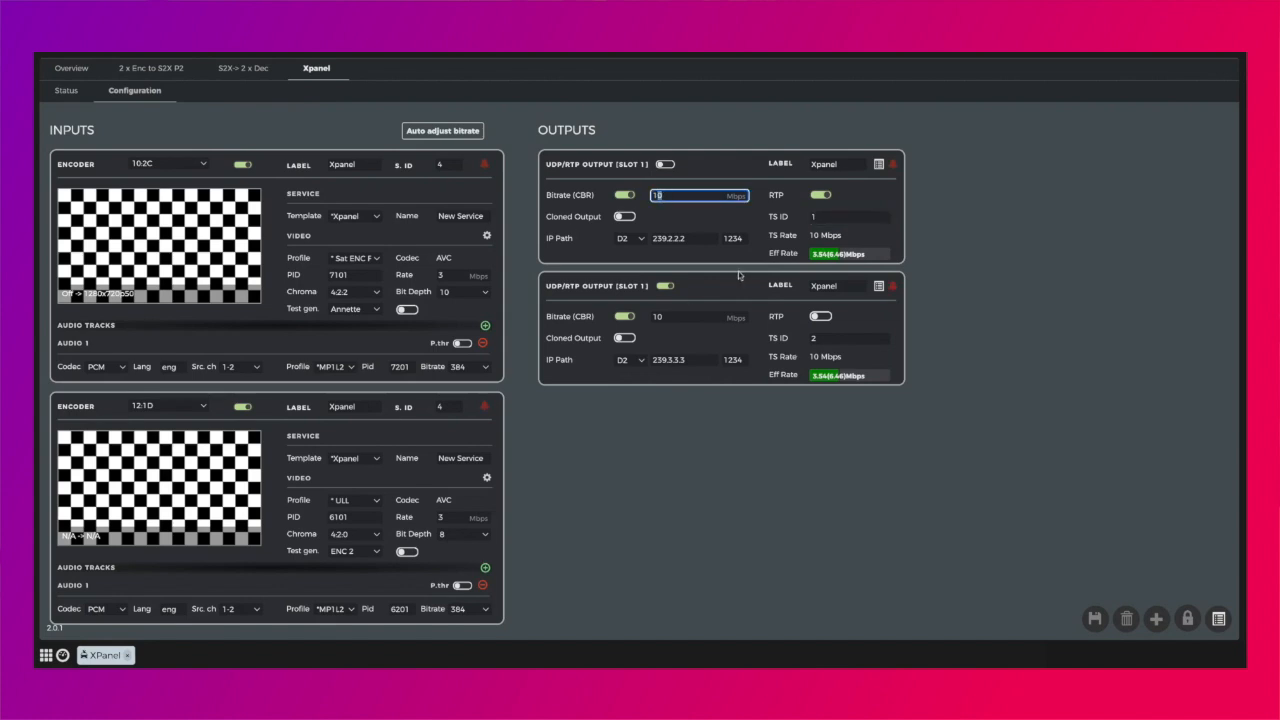